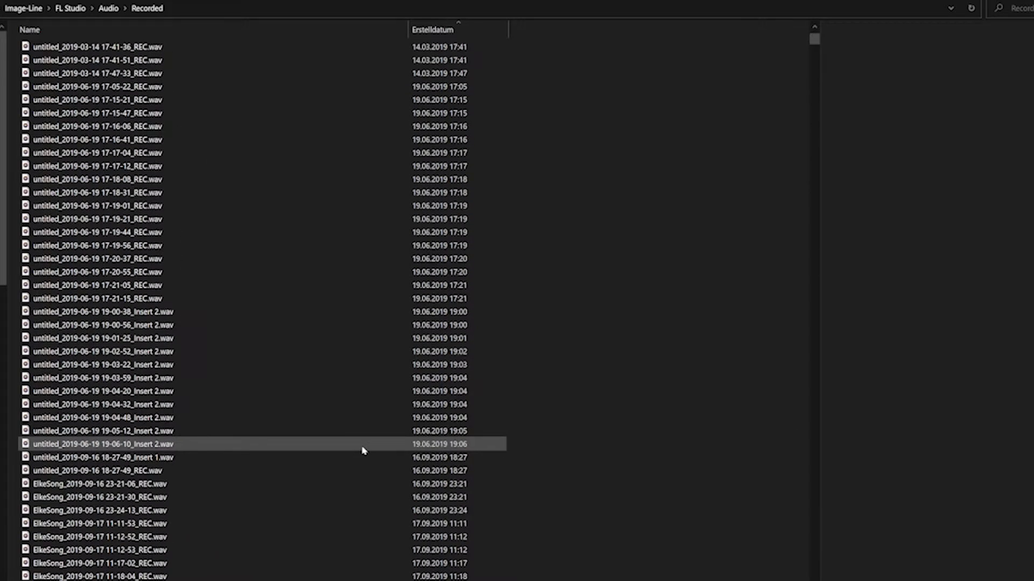
{"action": "scroll", "coordinate": [362, 451], "scroll_direction": "down", "scroll_amount": 10}
{"action": "scroll", "coordinate": [363, 451], "scroll_direction": "down", "scroll_amount": 10}
{"action": "scroll", "coordinate": [363, 448], "scroll_direction": "down", "scroll_amount": 10}
{"action": "scroll", "coordinate": [362, 448], "scroll_direction": "down", "scroll_amount": 10}
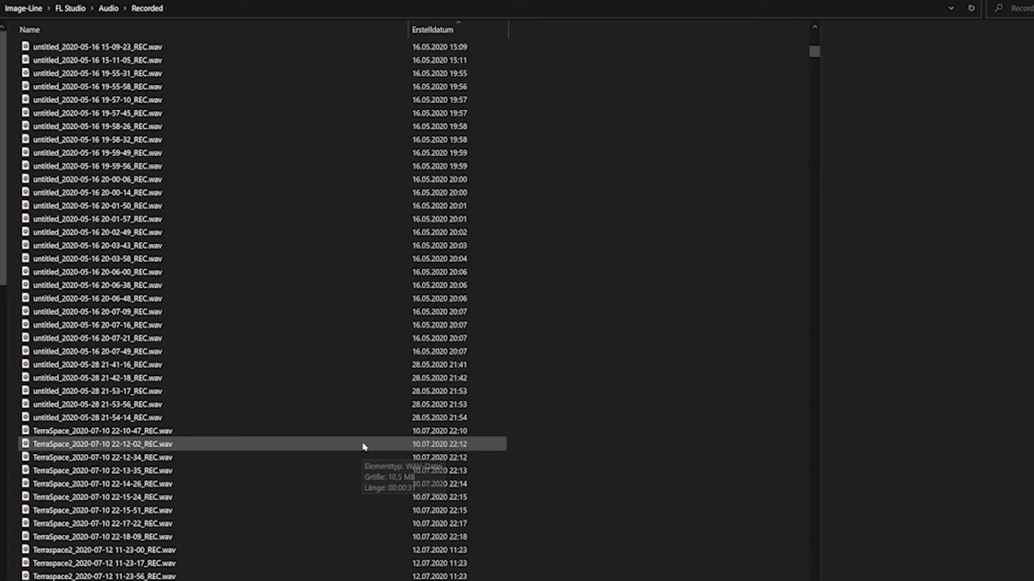
{"action": "scroll", "coordinate": [362, 449], "scroll_direction": "down", "scroll_amount": 10}
{"action": "scroll", "coordinate": [363, 448], "scroll_direction": "down", "scroll_amount": 10}
{"action": "scroll", "coordinate": [363, 448], "scroll_direction": "down", "scroll_amount": 5}
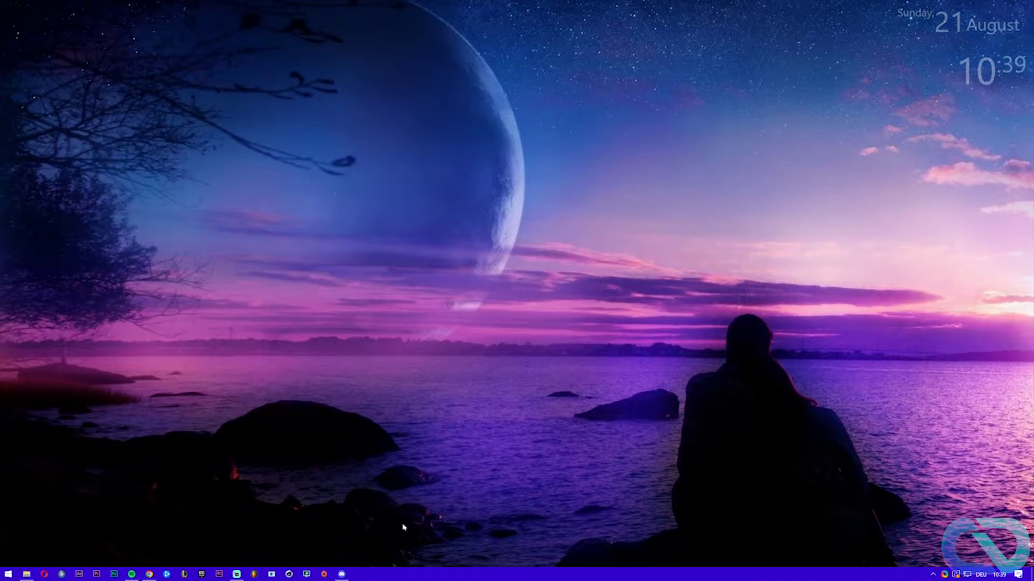
- Search This PC for 'recorded' and open the FL Studio Audio Recorded folder
{"action": "key", "text": "super"}
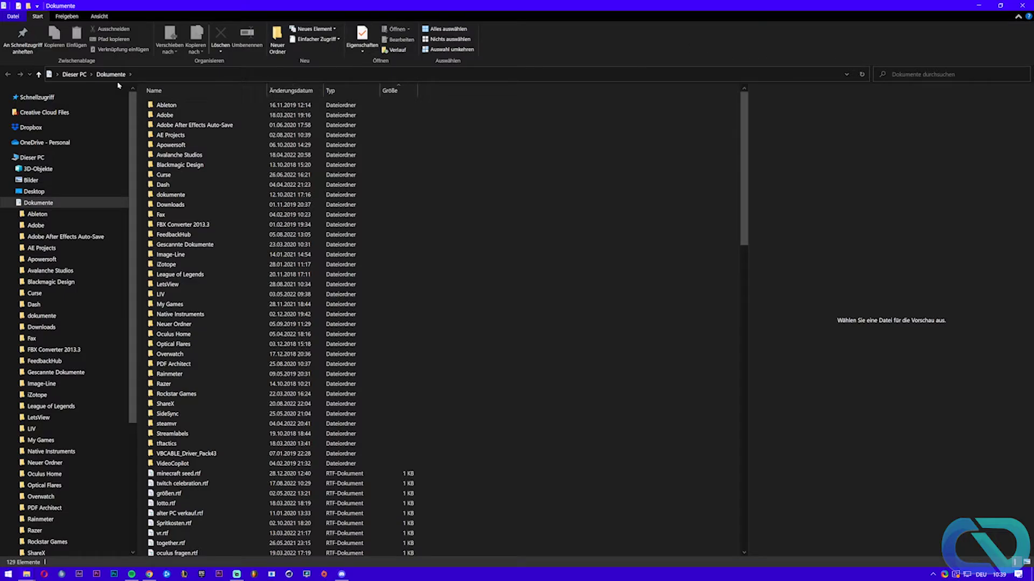
{"action": "left_click", "coordinate": [74, 75]}
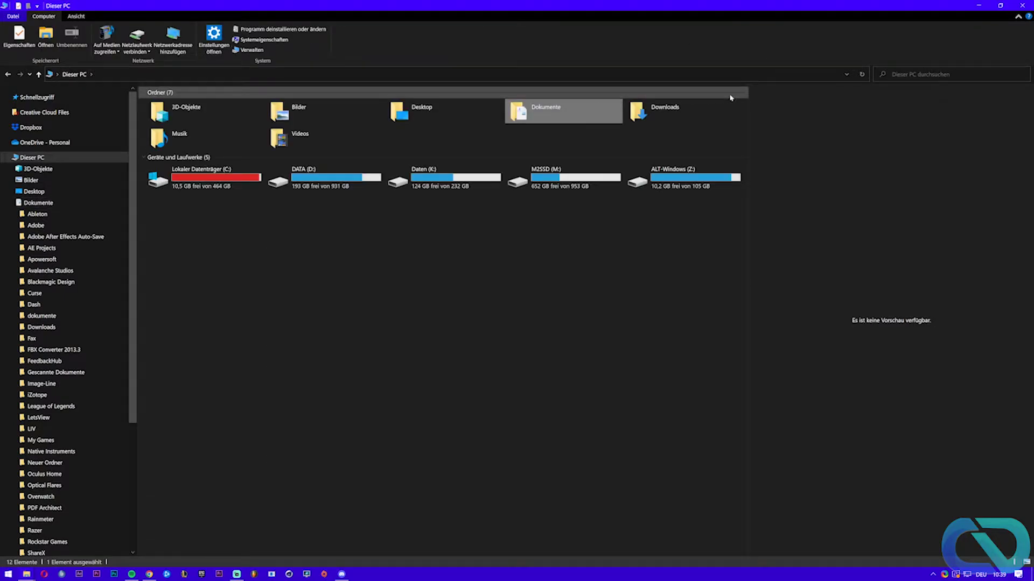
{"action": "left_click", "coordinate": [755, 225]}
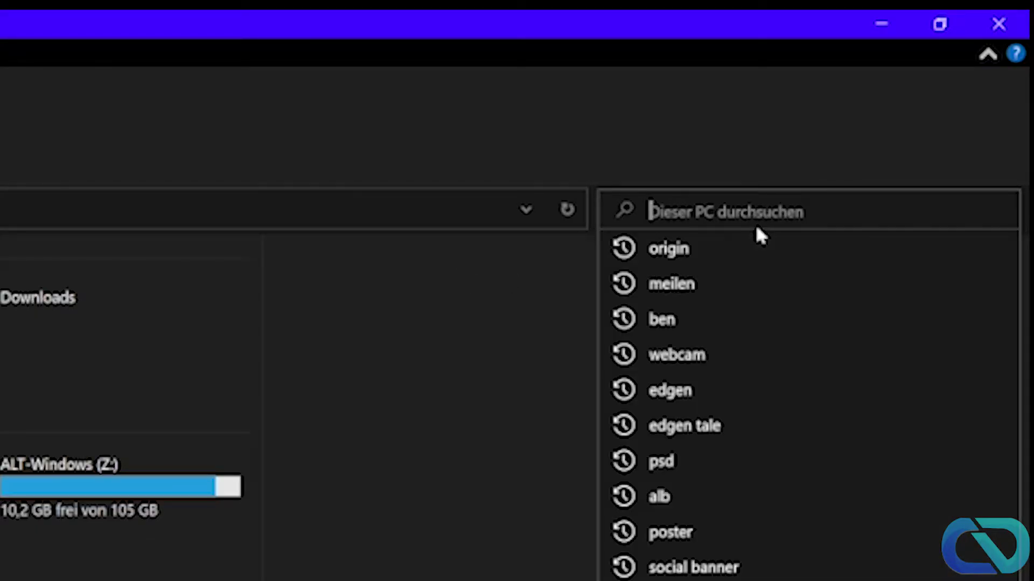
{"action": "type", "text": "reco"}
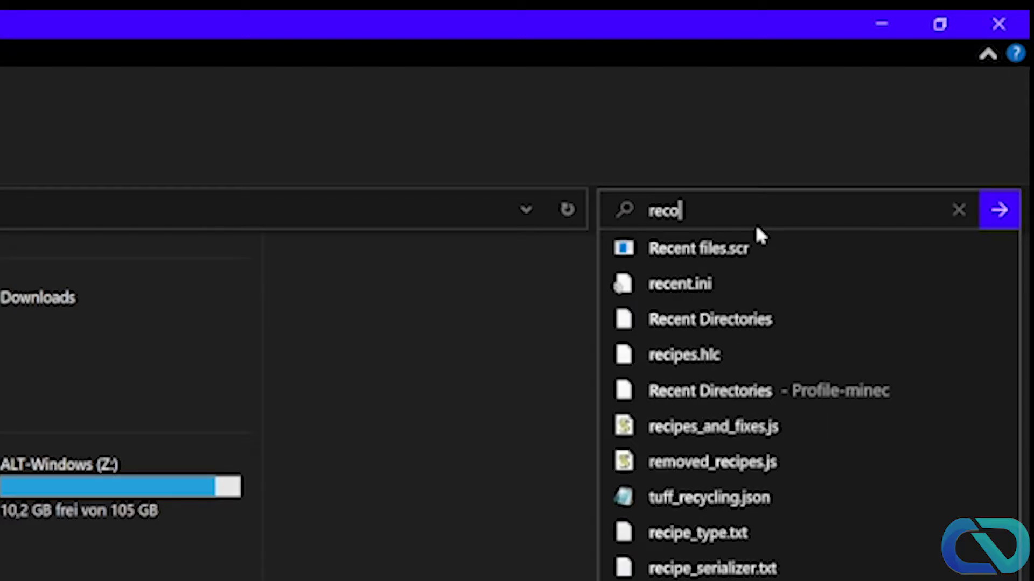
{"action": "type", "text": "rded"}
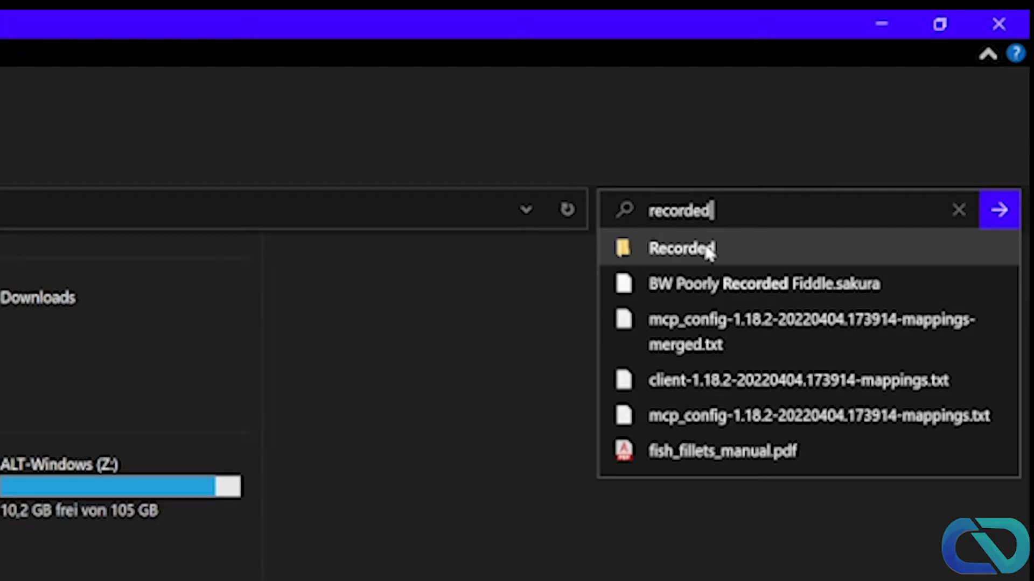
{"action": "left_click", "coordinate": [709, 252]}
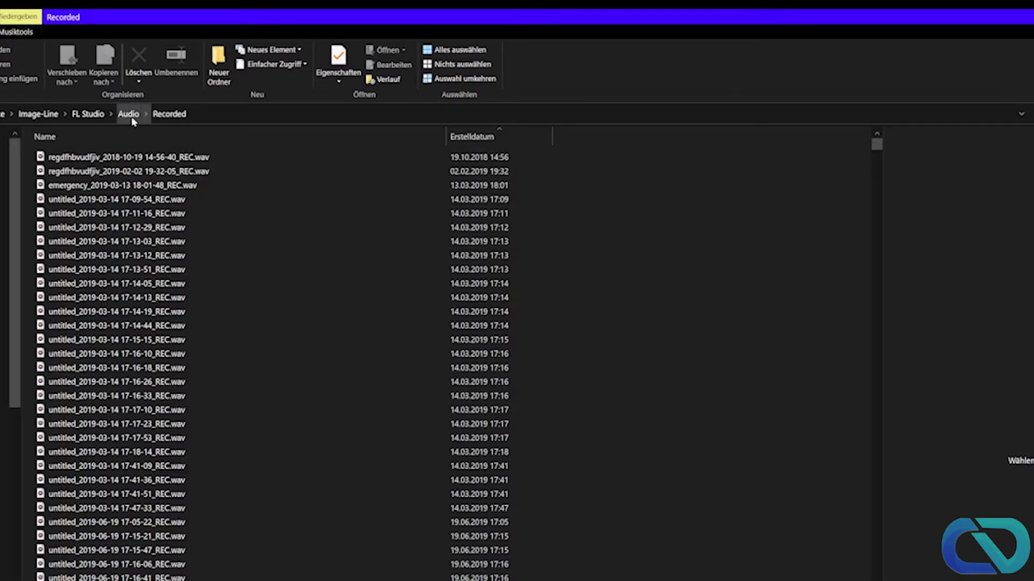
- Return to the parent Audio folder to see that Recorded takes up 29.9 GB
{"action": "left_click", "coordinate": [129, 114]}
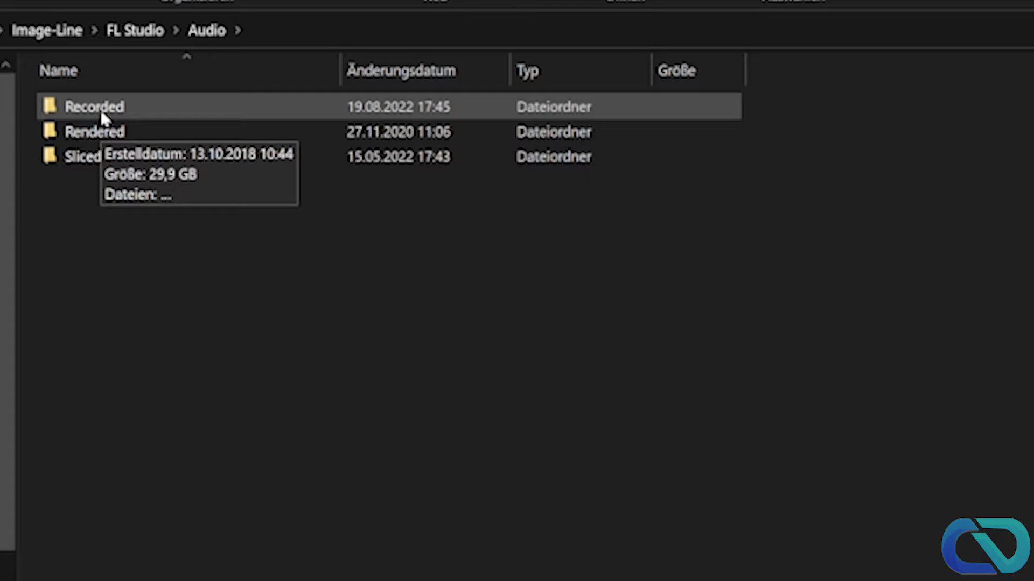
- Open Recorded, select 'yungblud weird 19-38-02', and scroll through the 2018–2021 WAV files
{"action": "double_click", "coordinate": [103, 114]}
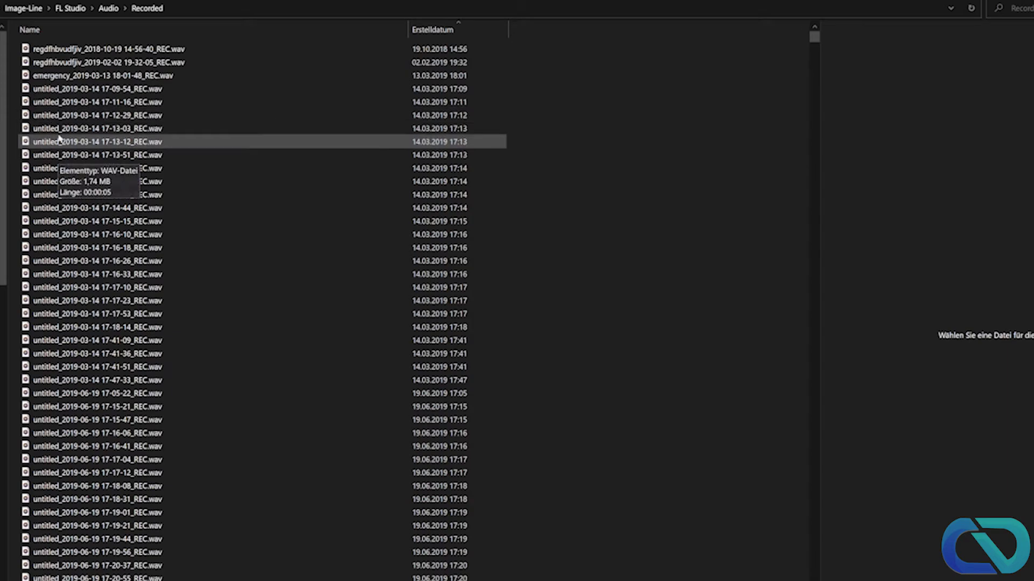
{"action": "scroll", "coordinate": [174, 186], "scroll_direction": "down", "scroll_amount": 7}
{"action": "scroll", "coordinate": [180, 174], "scroll_direction": "down", "scroll_amount": 6}
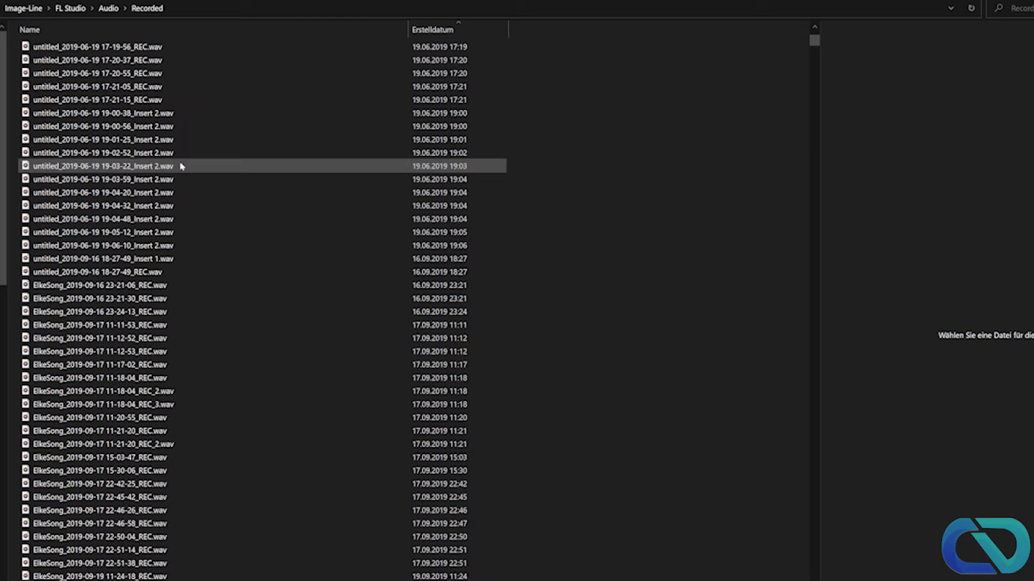
{"action": "scroll", "coordinate": [182, 158], "scroll_direction": "up", "scroll_amount": 8}
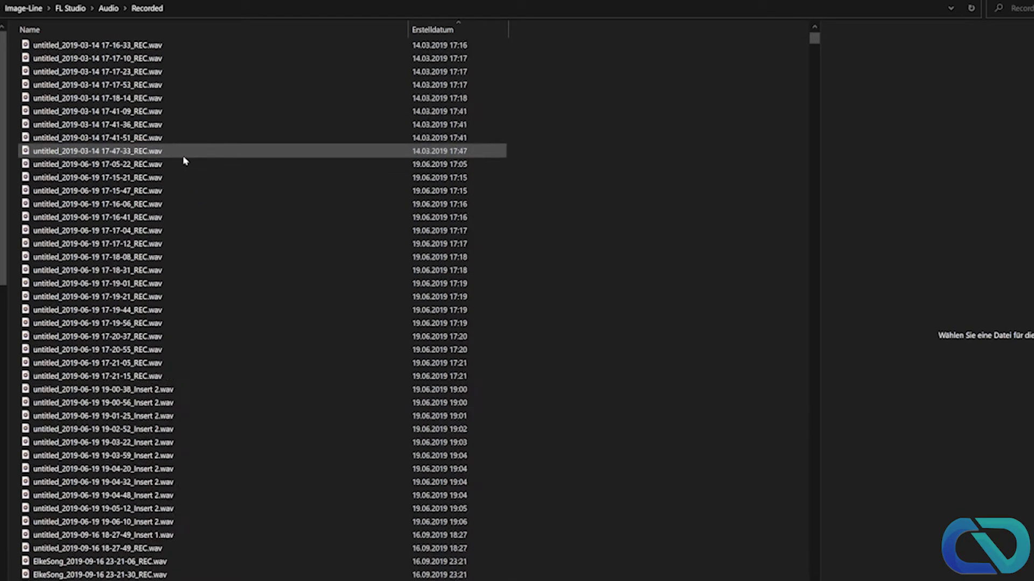
{"action": "scroll", "coordinate": [183, 155], "scroll_direction": "up", "scroll_amount": 5}
{"action": "scroll", "coordinate": [163, 391], "scroll_direction": "down", "scroll_amount": 10}
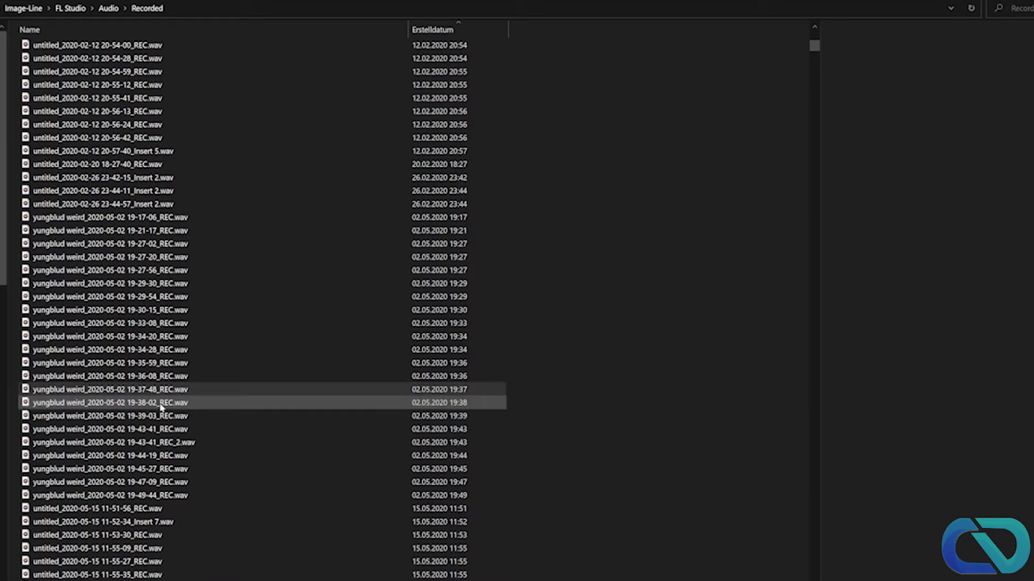
{"action": "left_click", "coordinate": [161, 408]}
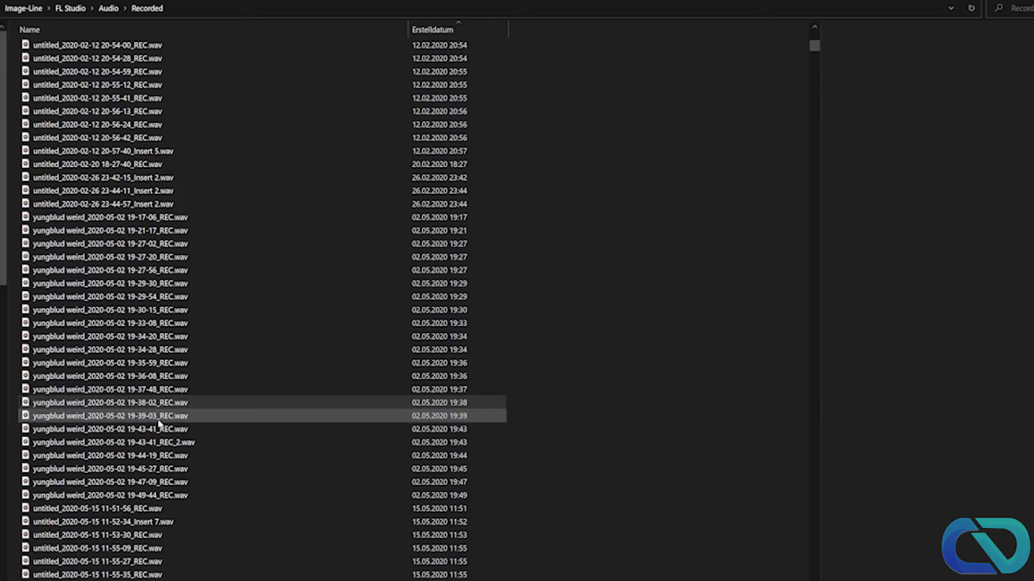
{"action": "left_click", "coordinate": [844, 369]}
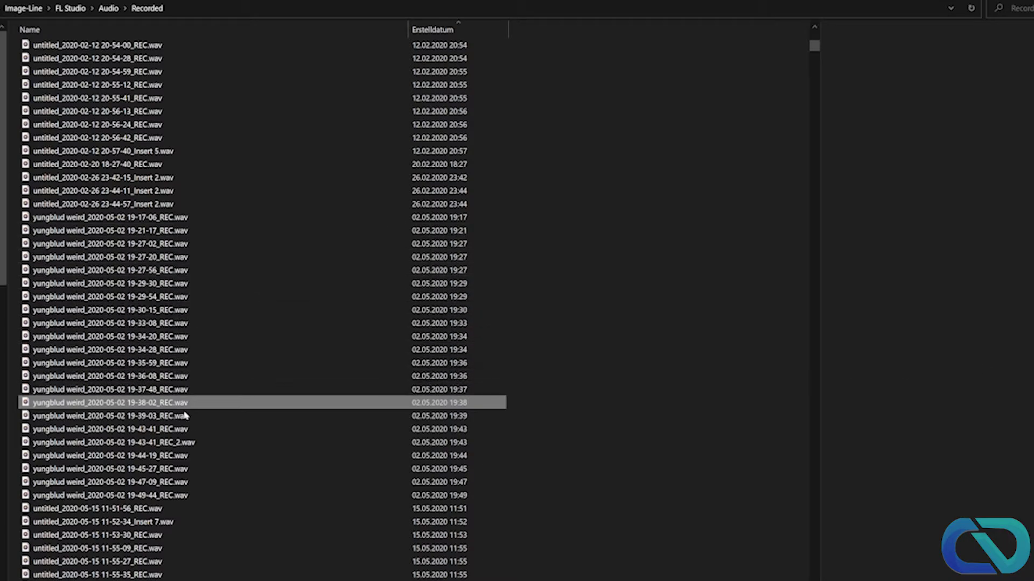
{"action": "scroll", "coordinate": [350, 450], "scroll_direction": "up", "scroll_amount": 5}
{"action": "scroll", "coordinate": [363, 451], "scroll_direction": "up", "scroll_amount": 5}
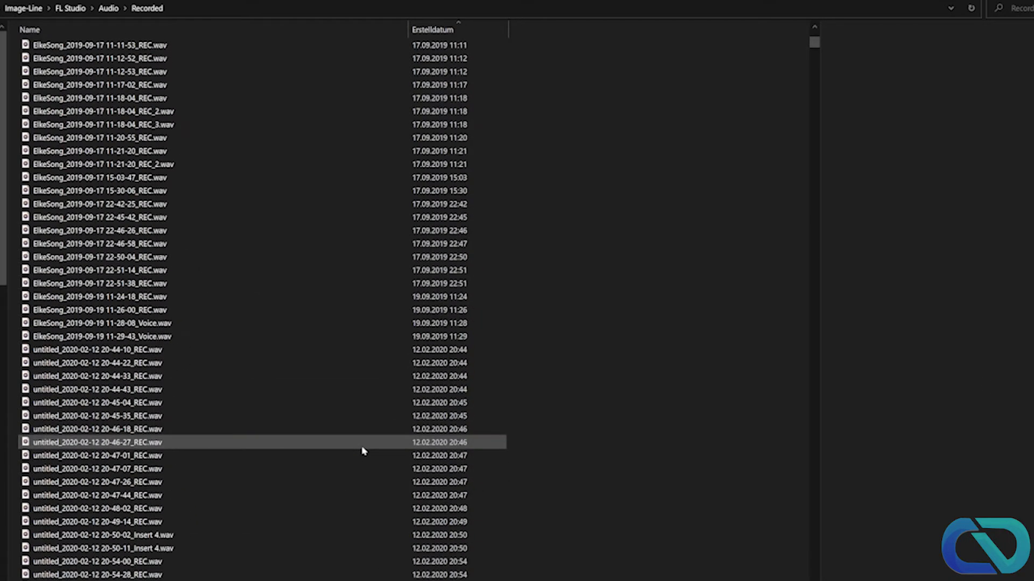
{"action": "scroll", "coordinate": [363, 451], "scroll_direction": "up", "scroll_amount": 10}
{"action": "scroll", "coordinate": [363, 452], "scroll_direction": "up", "scroll_amount": 10}
{"action": "scroll", "coordinate": [363, 452], "scroll_direction": "down", "scroll_amount": 10}
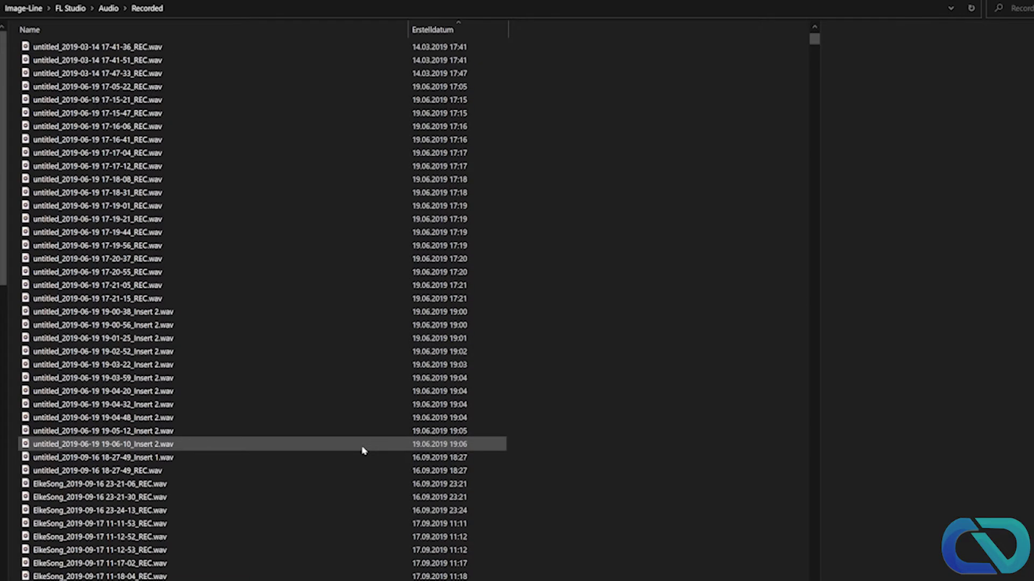
{"action": "scroll", "coordinate": [363, 451], "scroll_direction": "down", "scroll_amount": 15}
{"action": "scroll", "coordinate": [363, 451], "scroll_direction": "down", "scroll_amount": 10}
{"action": "scroll", "coordinate": [363, 449], "scroll_direction": "down", "scroll_amount": 10}
{"action": "scroll", "coordinate": [362, 448], "scroll_direction": "down", "scroll_amount": 10}
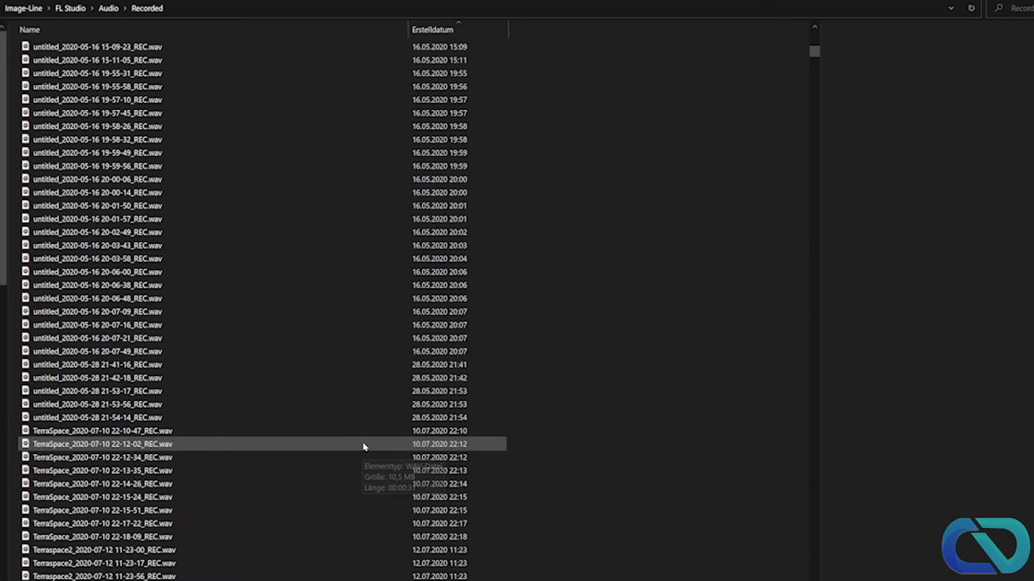
{"action": "scroll", "coordinate": [364, 446], "scroll_direction": "down", "scroll_amount": 10}
{"action": "scroll", "coordinate": [364, 446], "scroll_direction": "down", "scroll_amount": 10}
{"action": "scroll", "coordinate": [364, 446], "scroll_direction": "down", "scroll_amount": 10}
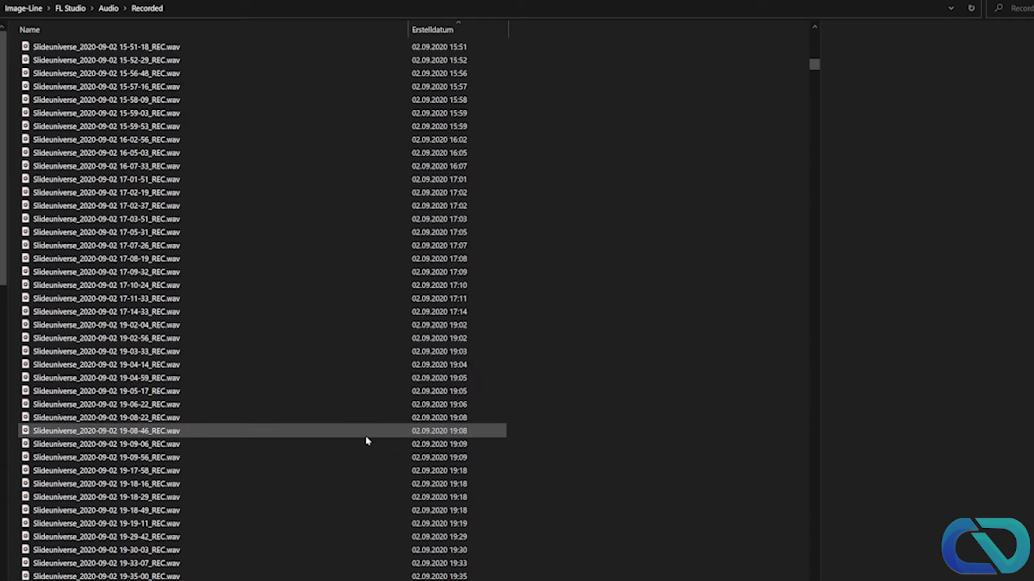
{"action": "scroll", "coordinate": [364, 439], "scroll_direction": "down", "scroll_amount": 10}
{"action": "scroll", "coordinate": [365, 434], "scroll_direction": "down", "scroll_amount": 10}
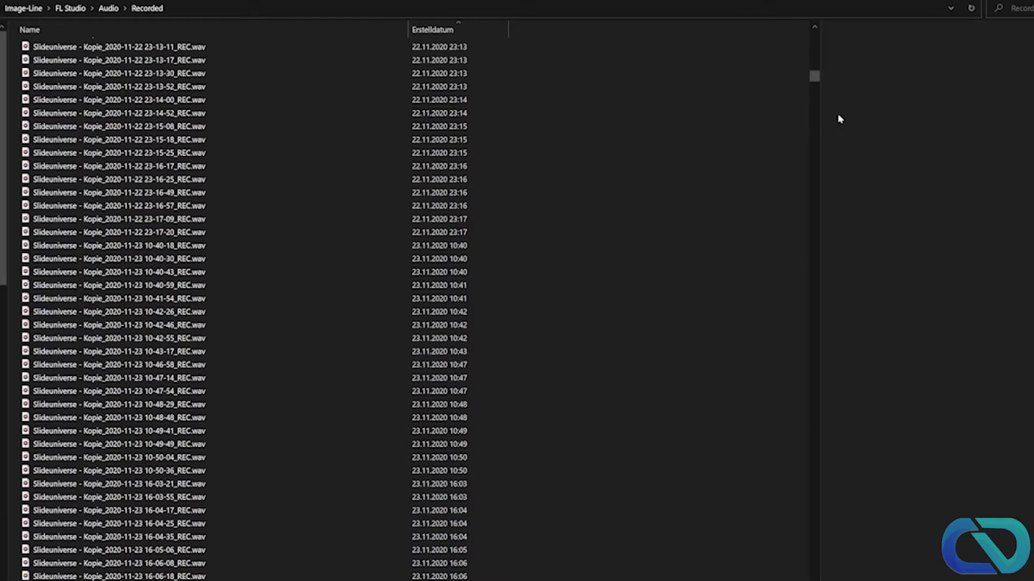
{"action": "mouse_move", "coordinate": [814, 76]}
{"action": "left_mouse_down"}
{"action": "mouse_move", "coordinate": [803, 378]}
{"action": "mouse_move", "coordinate": [812, 519]}
{"action": "left_mouse_up"}
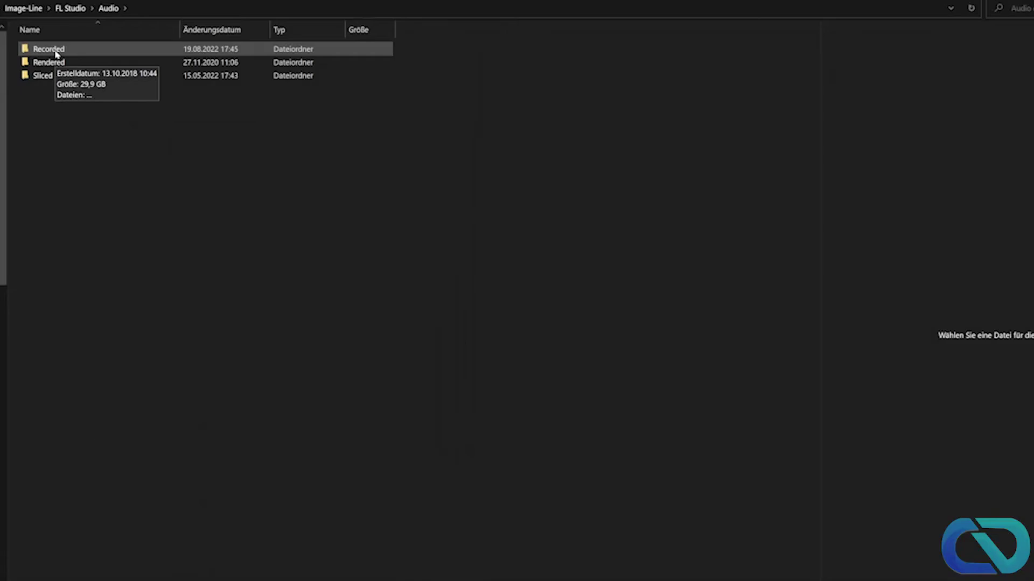